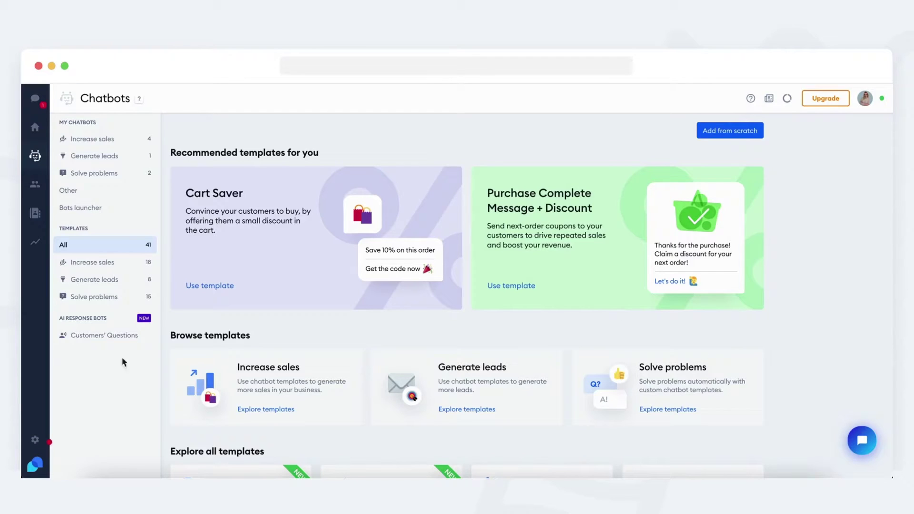
Copy Tidio's JavaScript chat widget script tag from Settings > Installation.
click(36, 440)
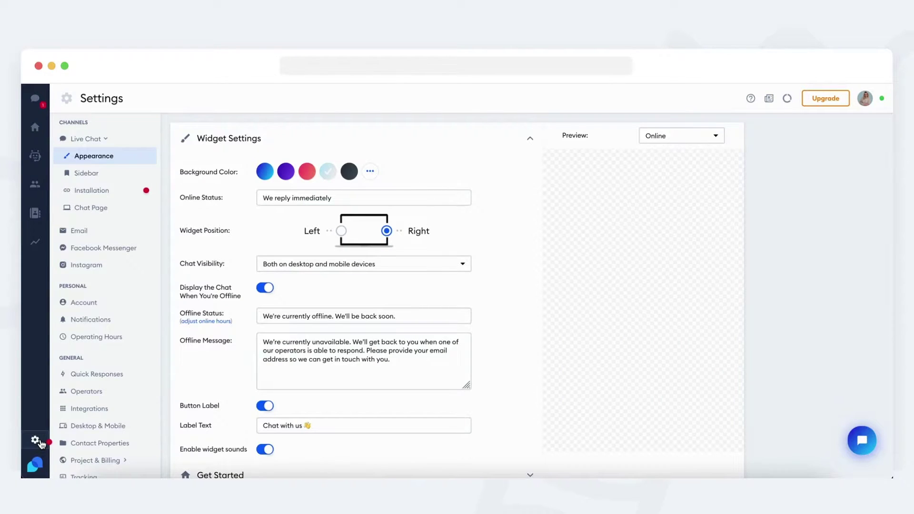
click(102, 198)
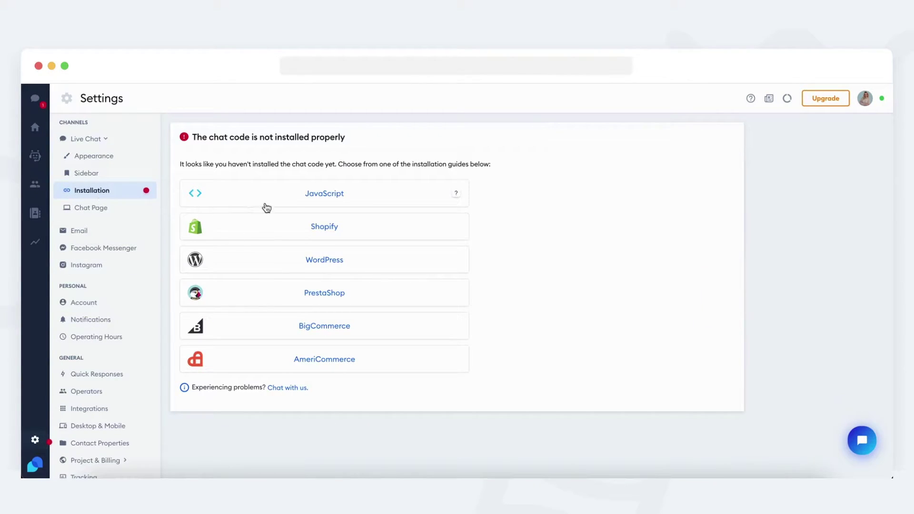
click(283, 202)
triple_click(293, 243)
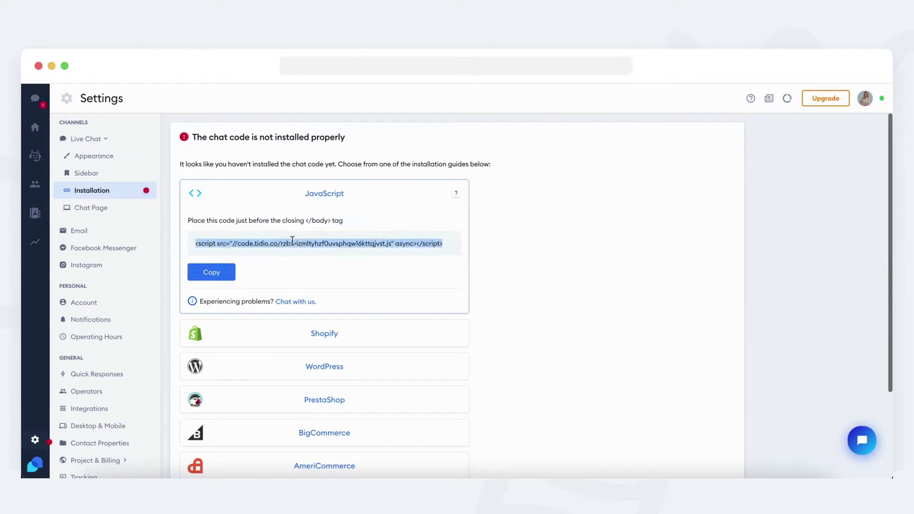
click(228, 277)
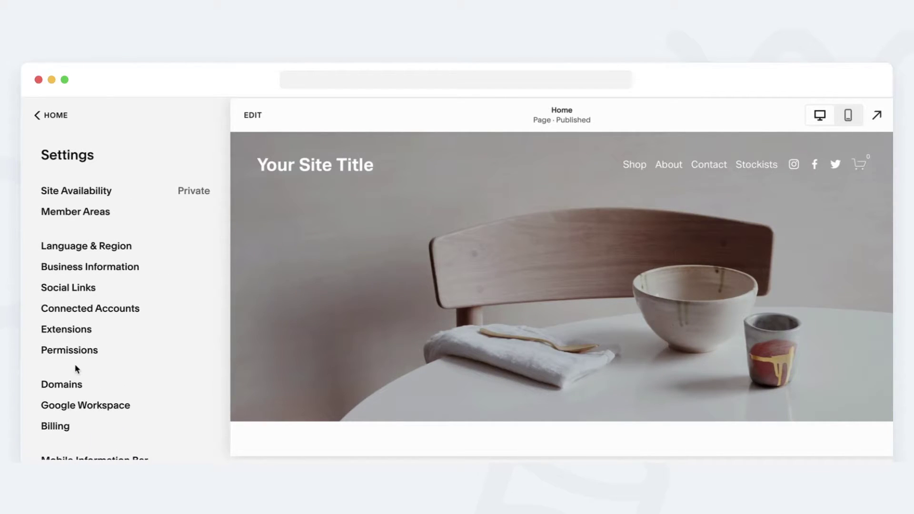
scroll(75, 367, down, 2)
Go to Squarespace's Advanced settings and open Code Injection.
click(65, 449)
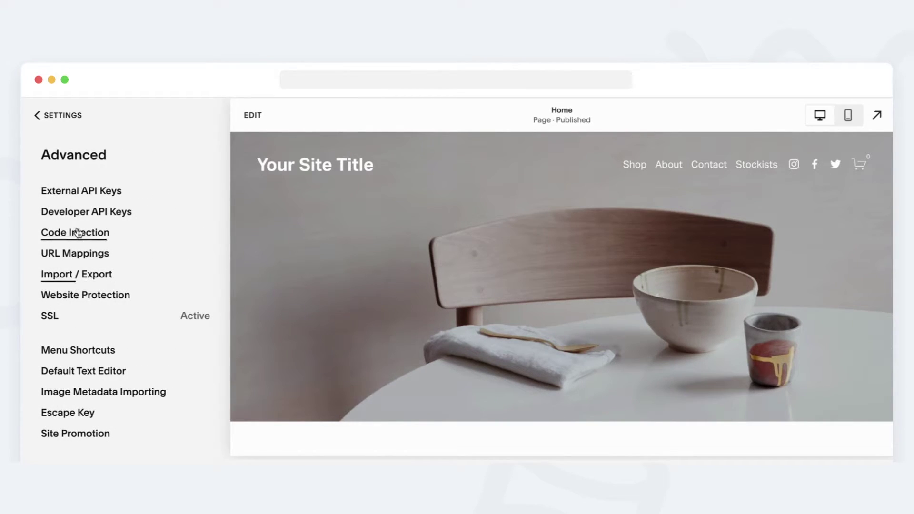
click(97, 240)
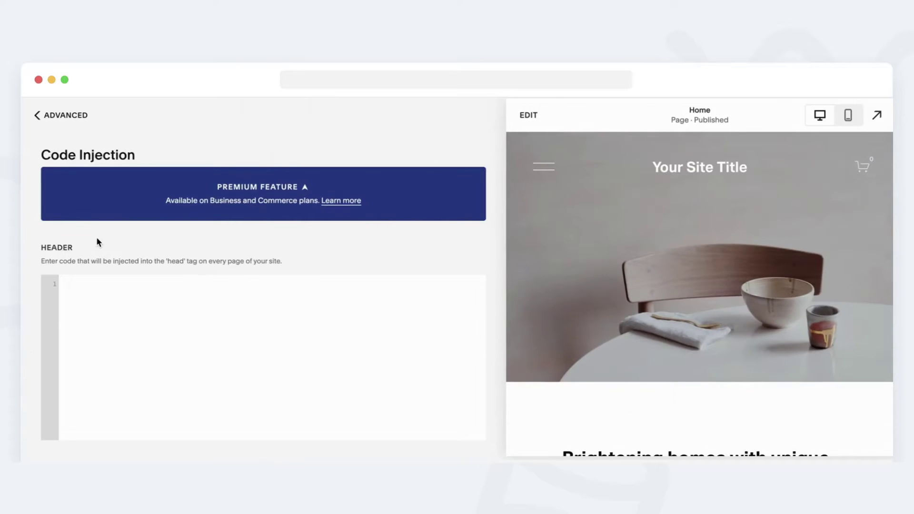
scroll(172, 286, down, 5)
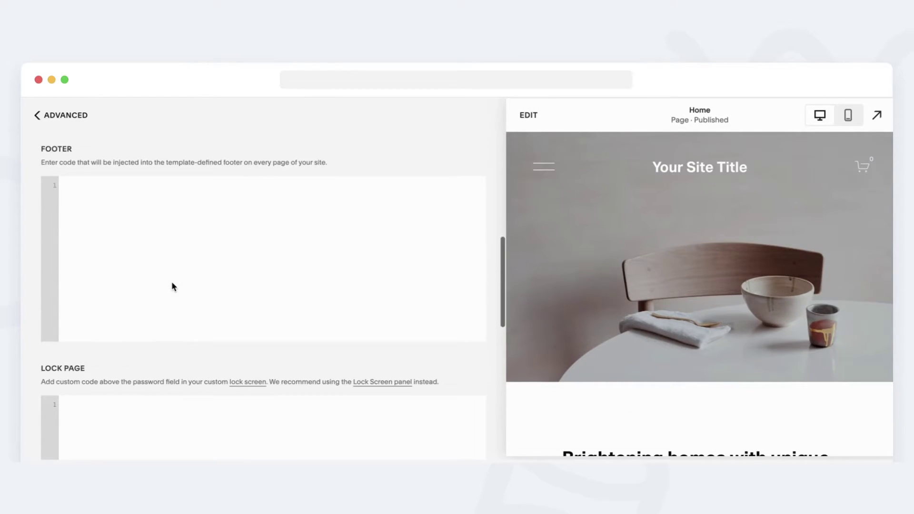
Paste the Tidio script into the Footer code field and save.
click(131, 216)
scroll(129, 214, up, 1)
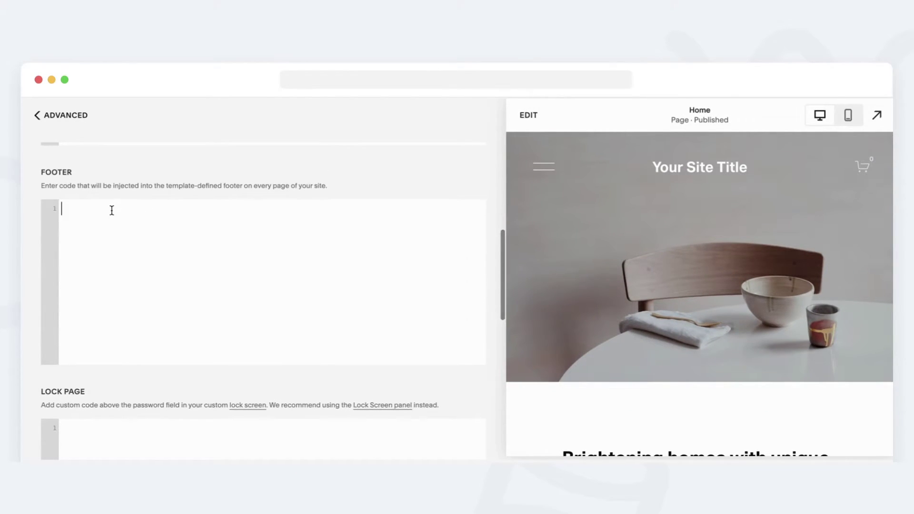
key(ctrl+v)
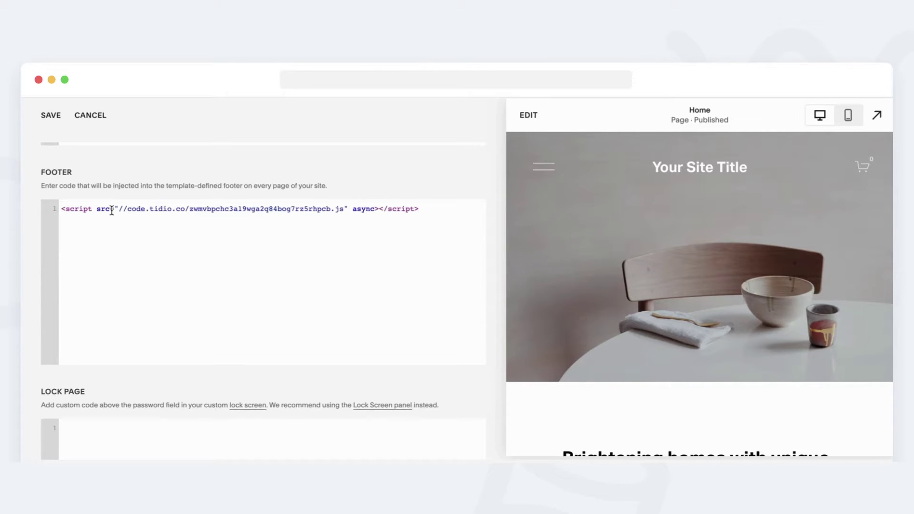
click(54, 119)
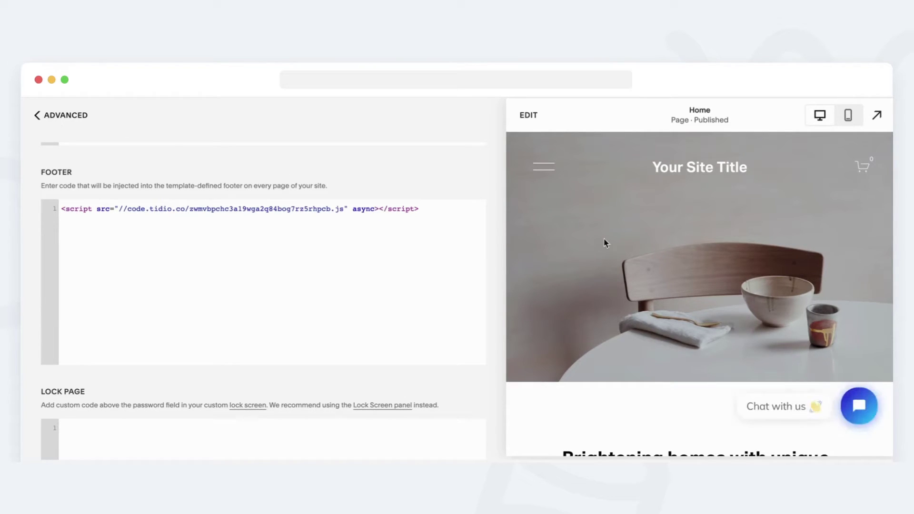
scroll(697, 259, down, 1)
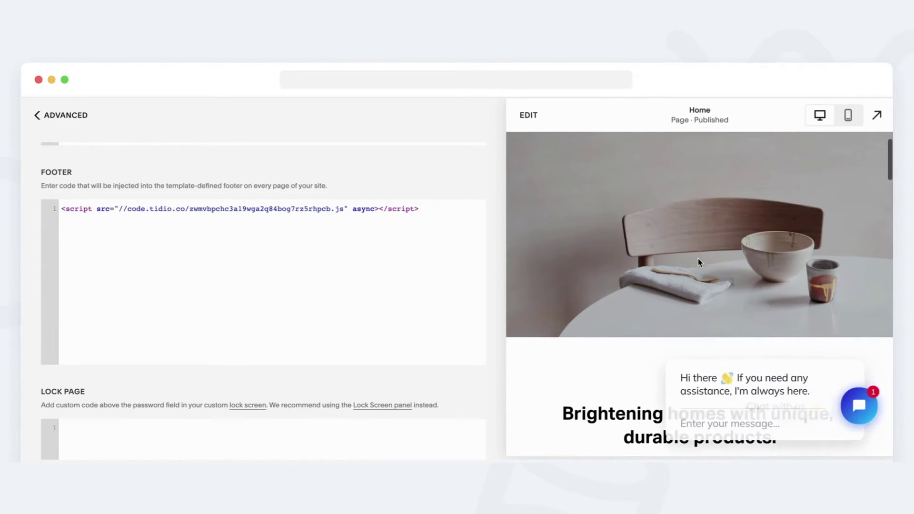
Open the 'Chat with us' chat window on the preview, then collapse it to its bubble.
click(859, 407)
click(840, 178)
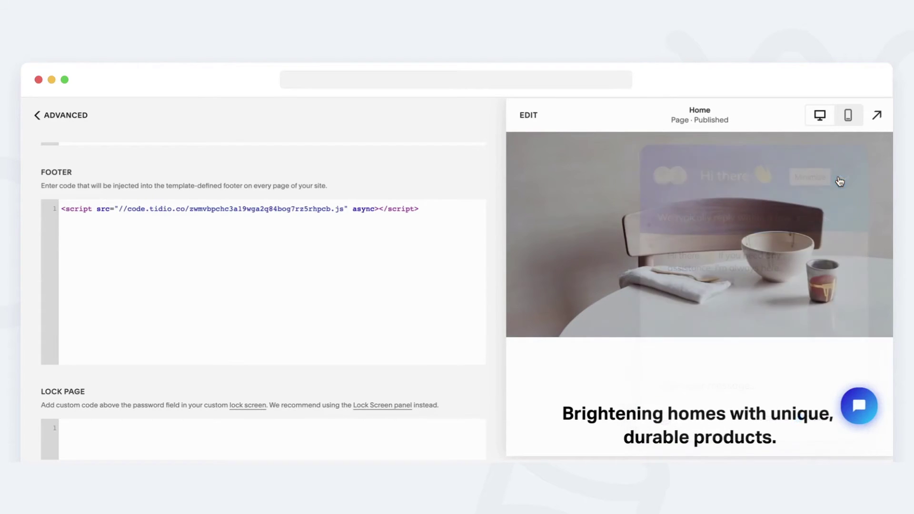